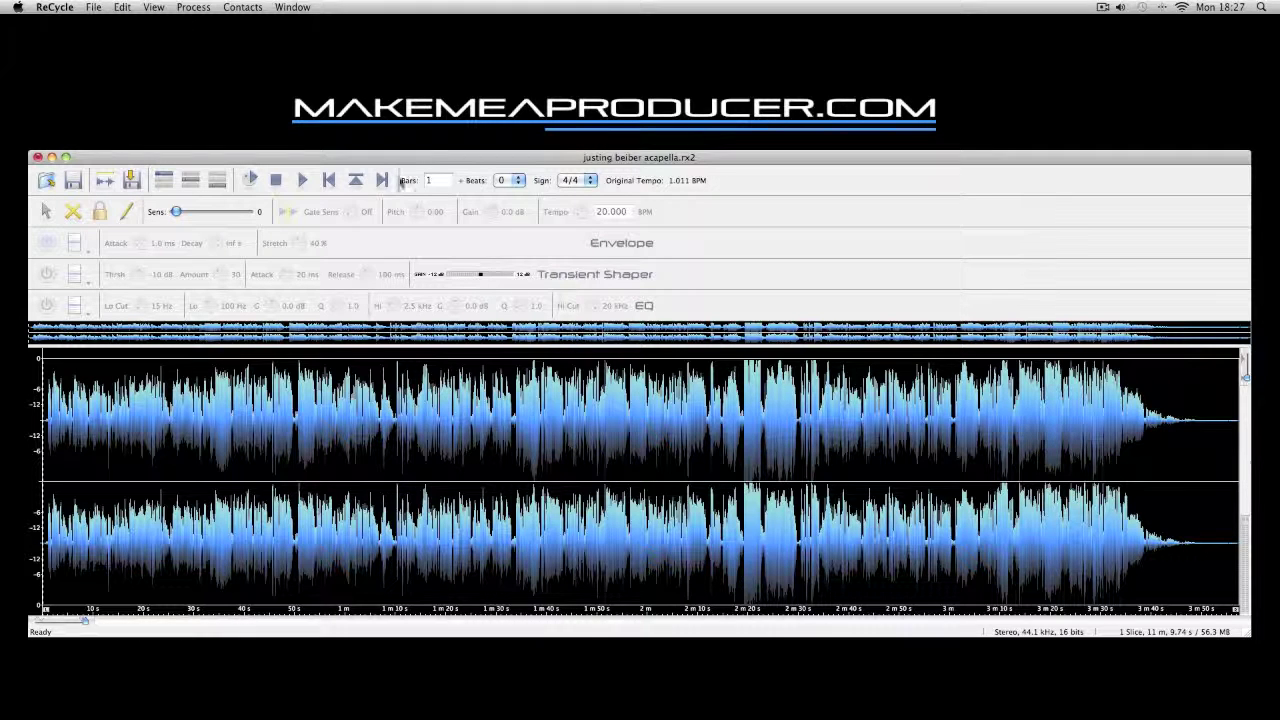
Raise ReCycle's sensitivity to 18, chopping the acapella into 38 slices
click(93, 7)
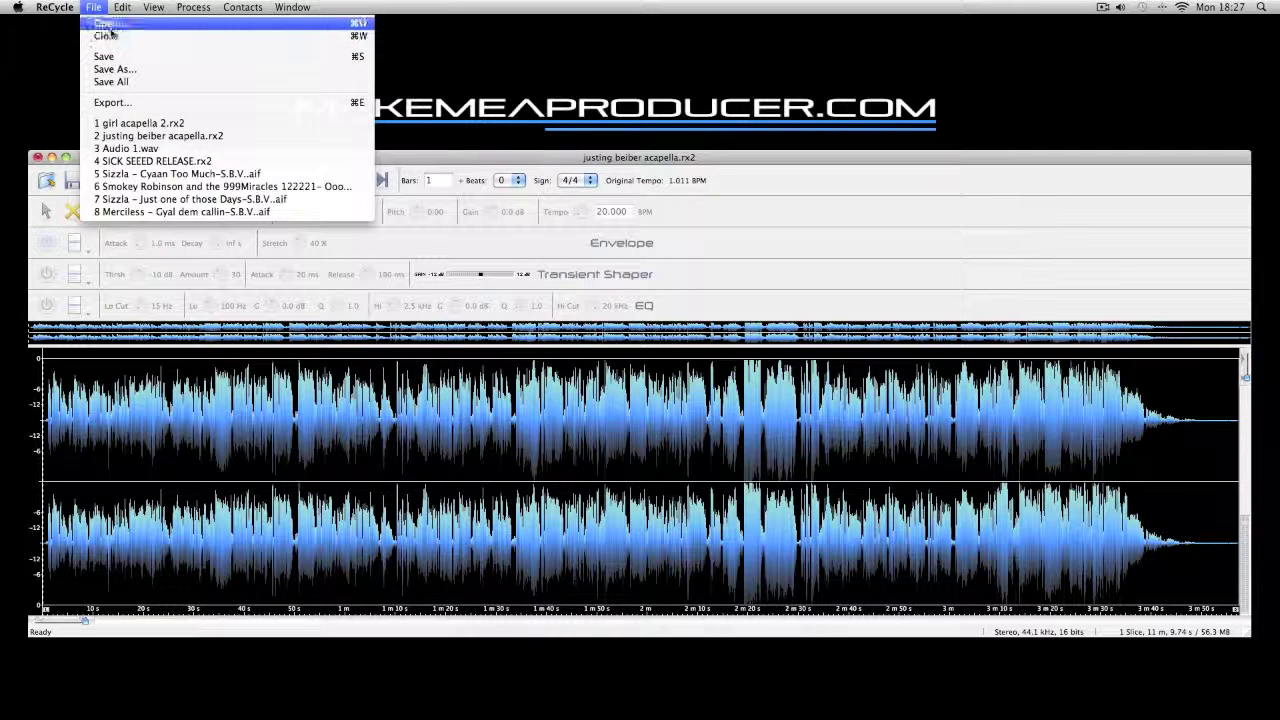
click(1034, 240)
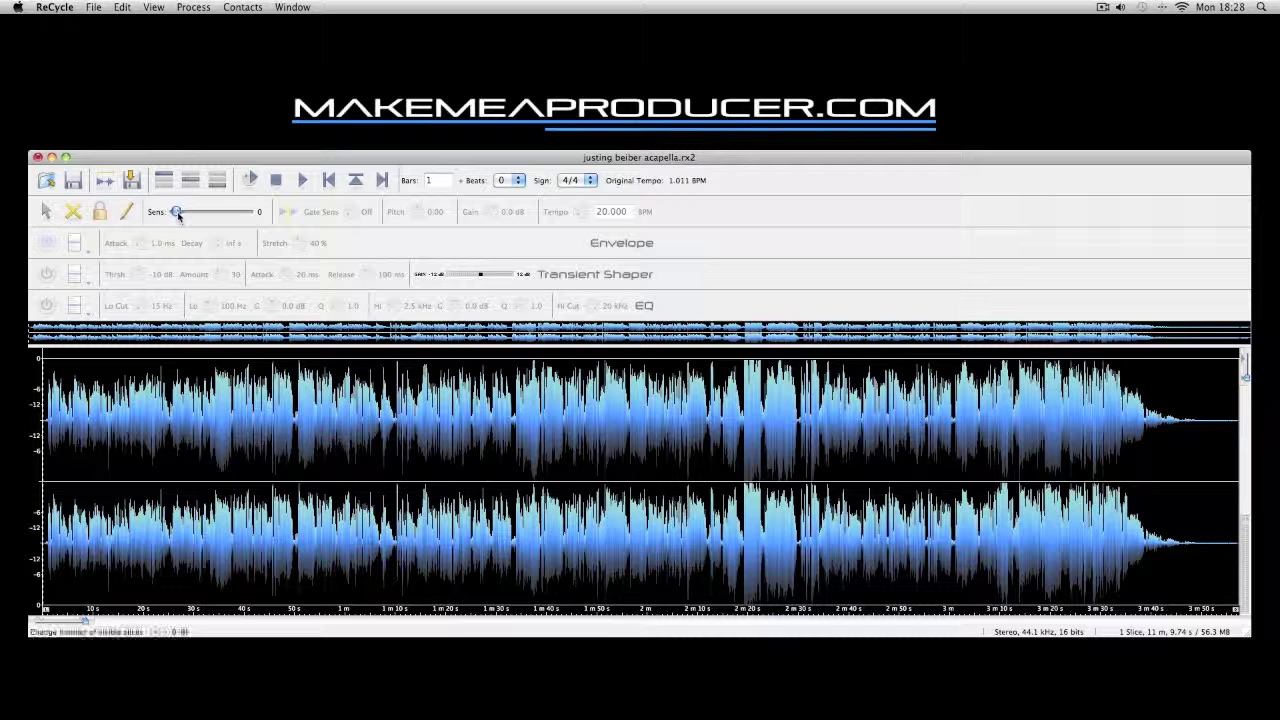
drag(176, 211, 192, 216)
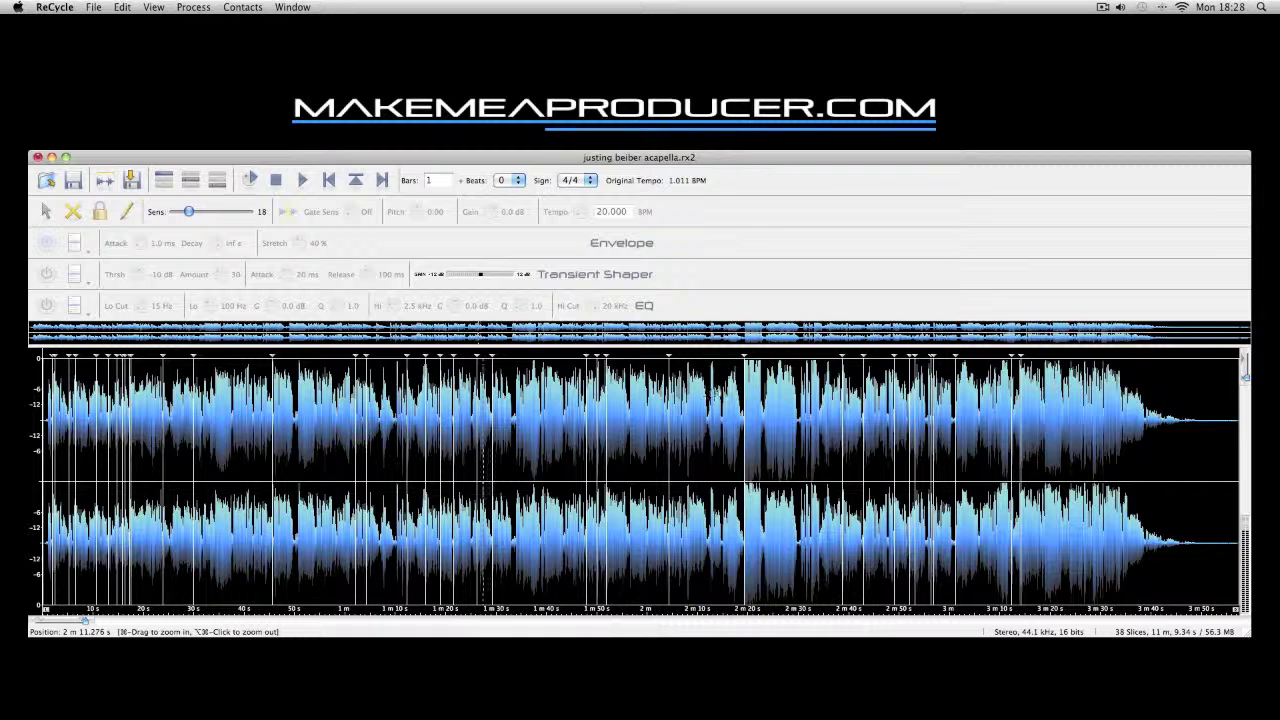
Audition a slice, stop playback, then try shifting a slice marker later and undo it
click(788, 387)
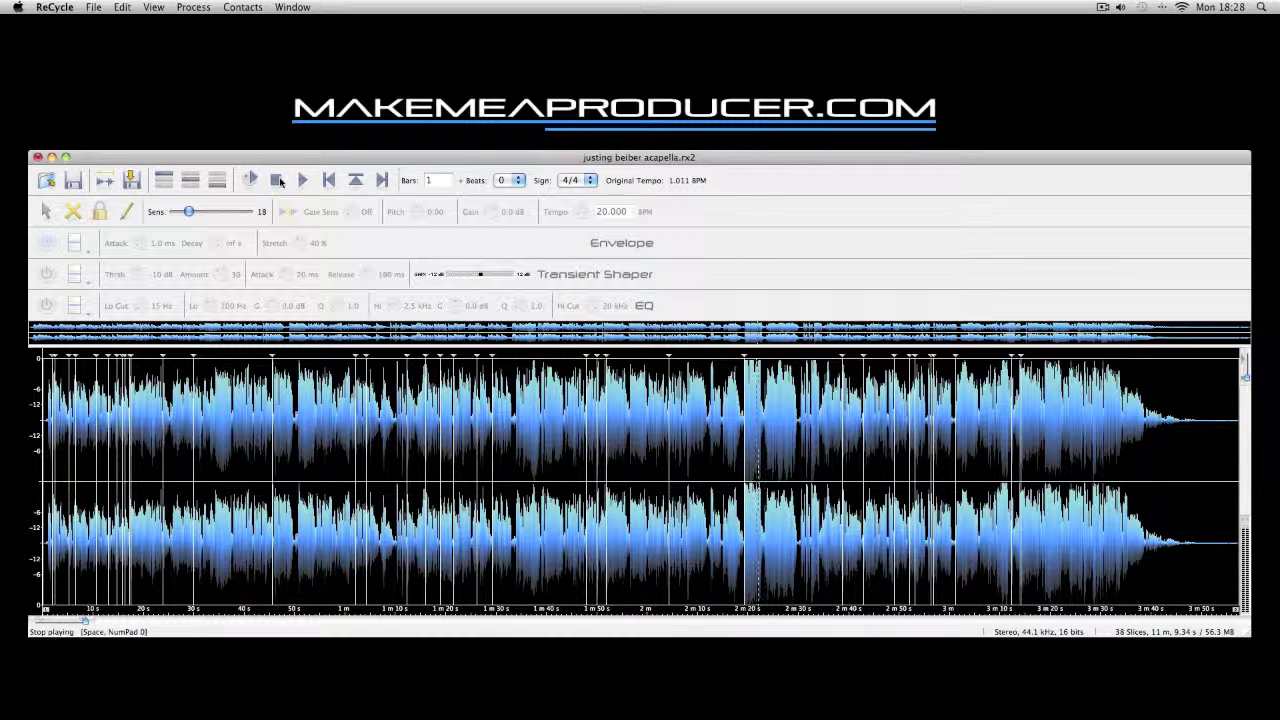
click(277, 180)
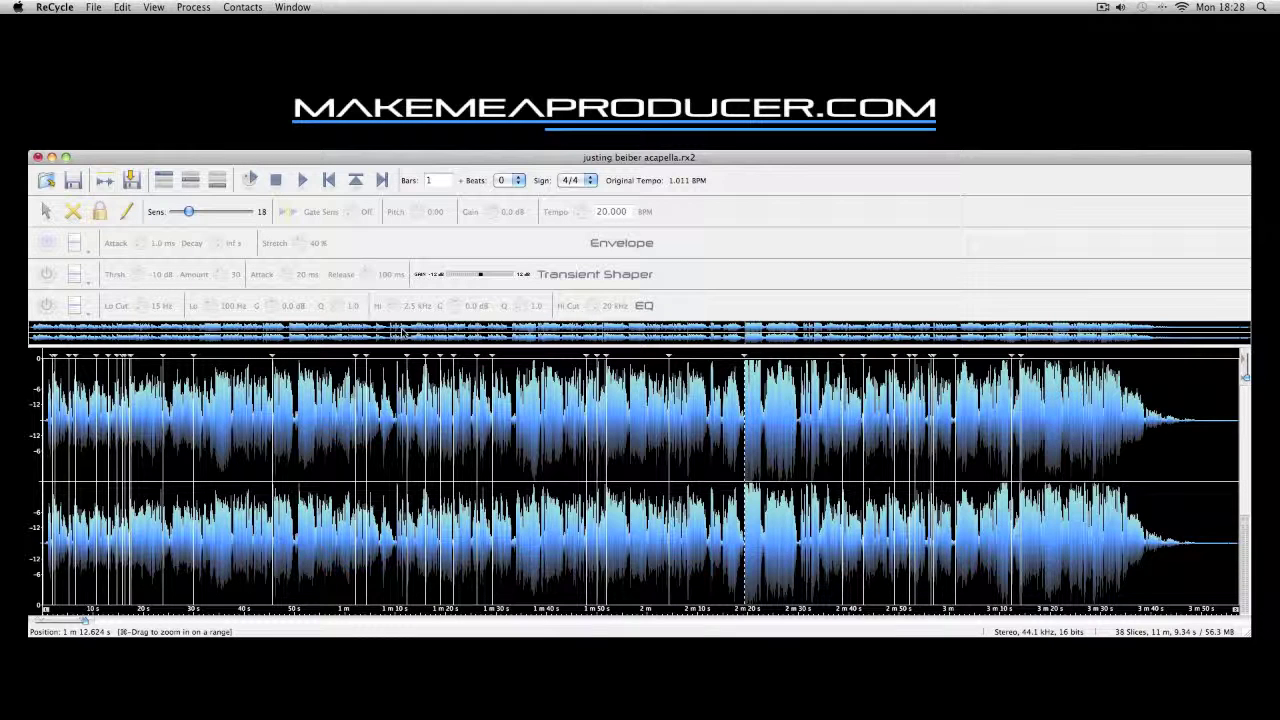
drag(480, 362, 553, 360)
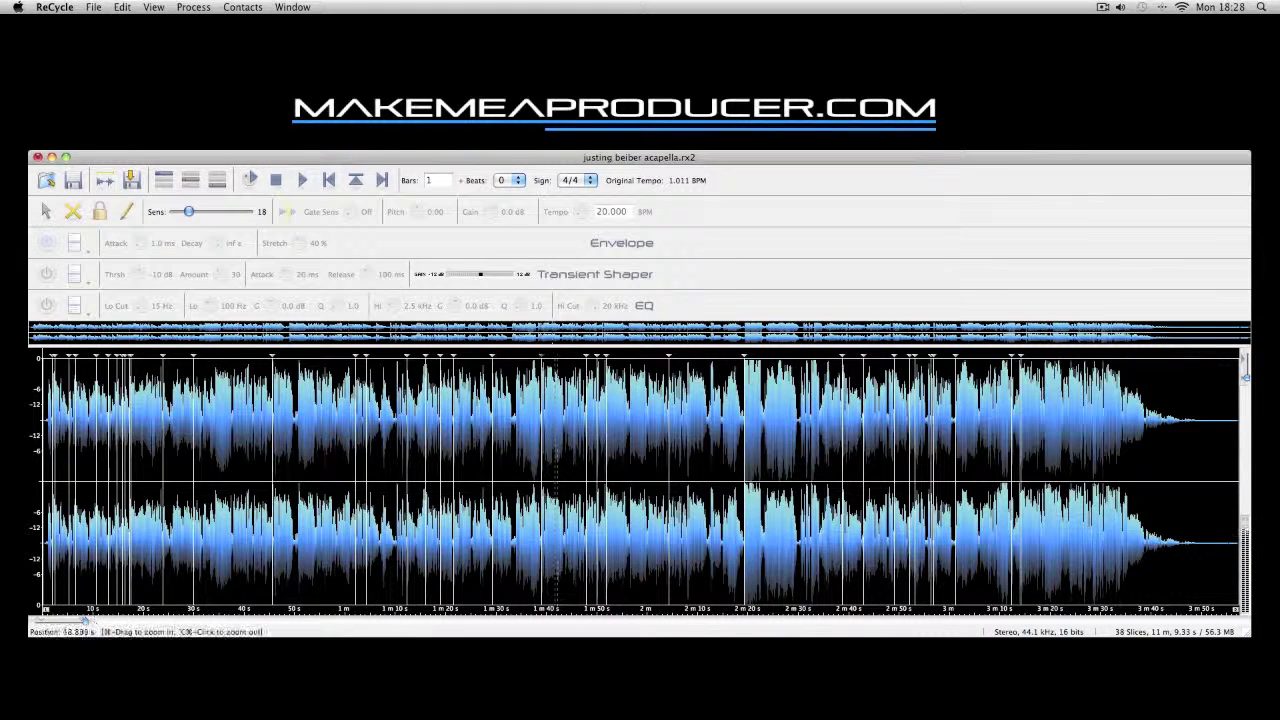
key(super+z)
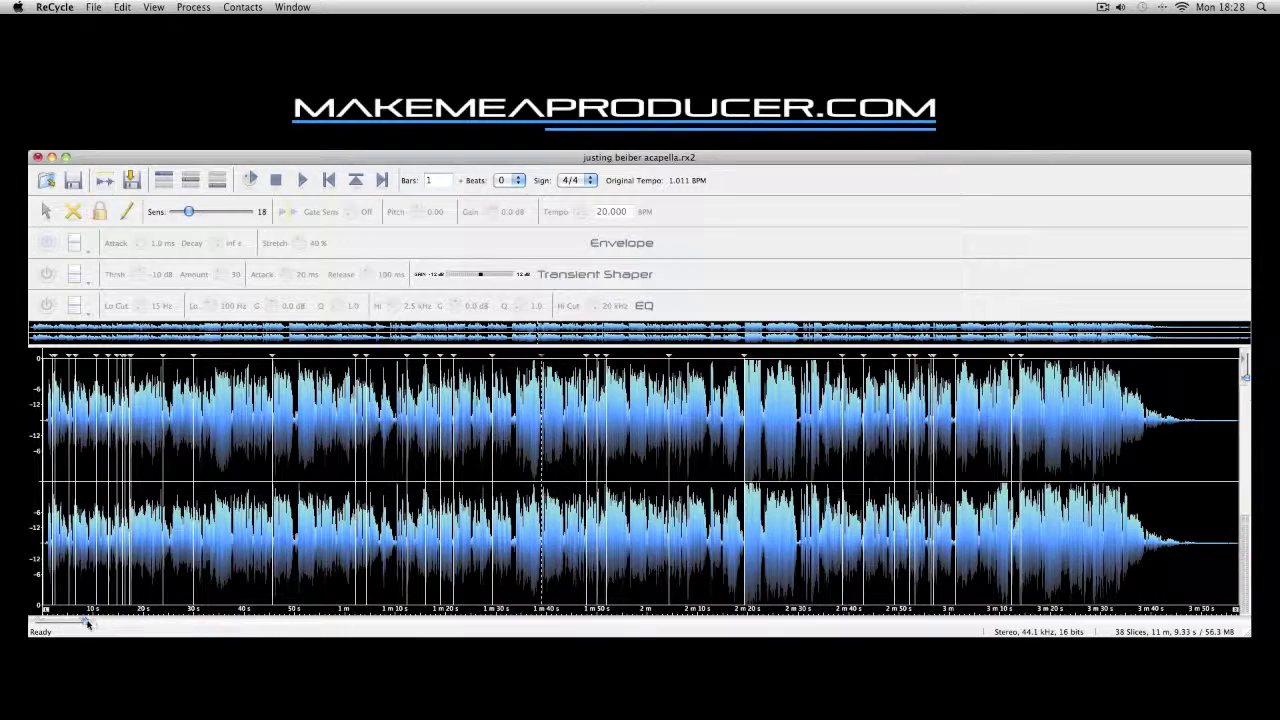
Zoom into the waveform, move a slice marker to about 3.3 s, and audition the following slice
drag(87, 623, 35, 623)
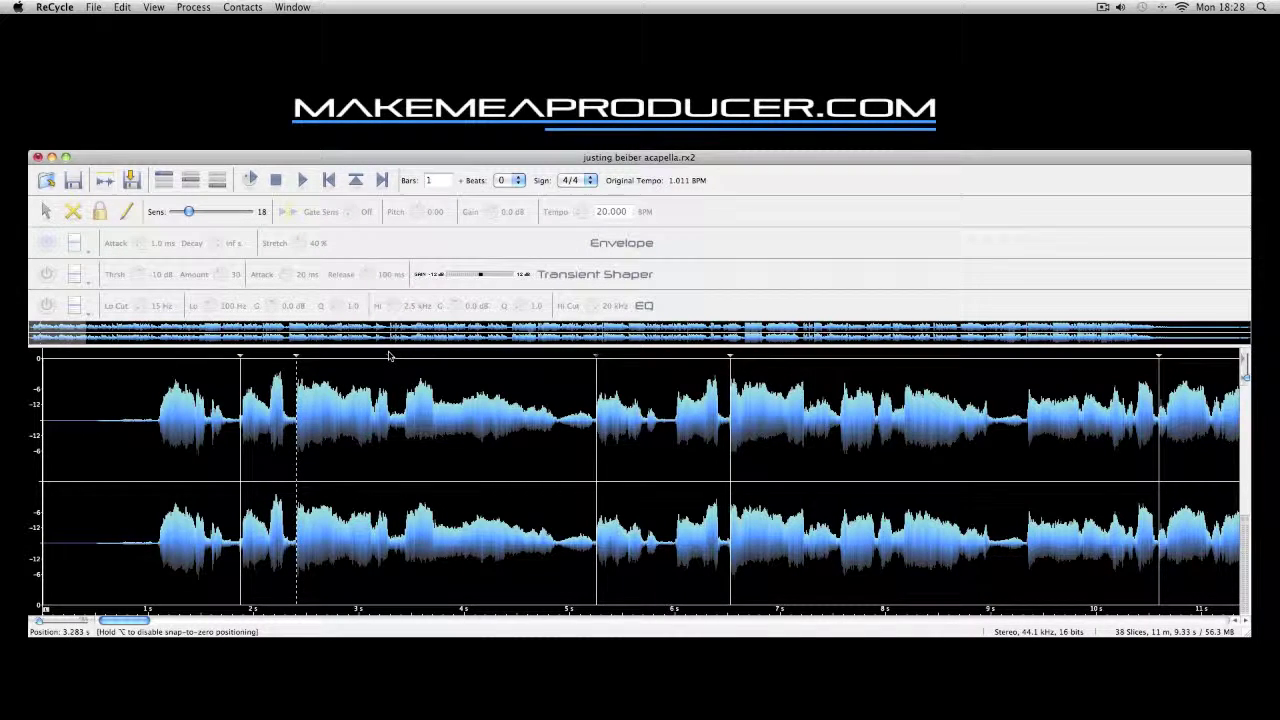
drag(390, 355, 389, 356)
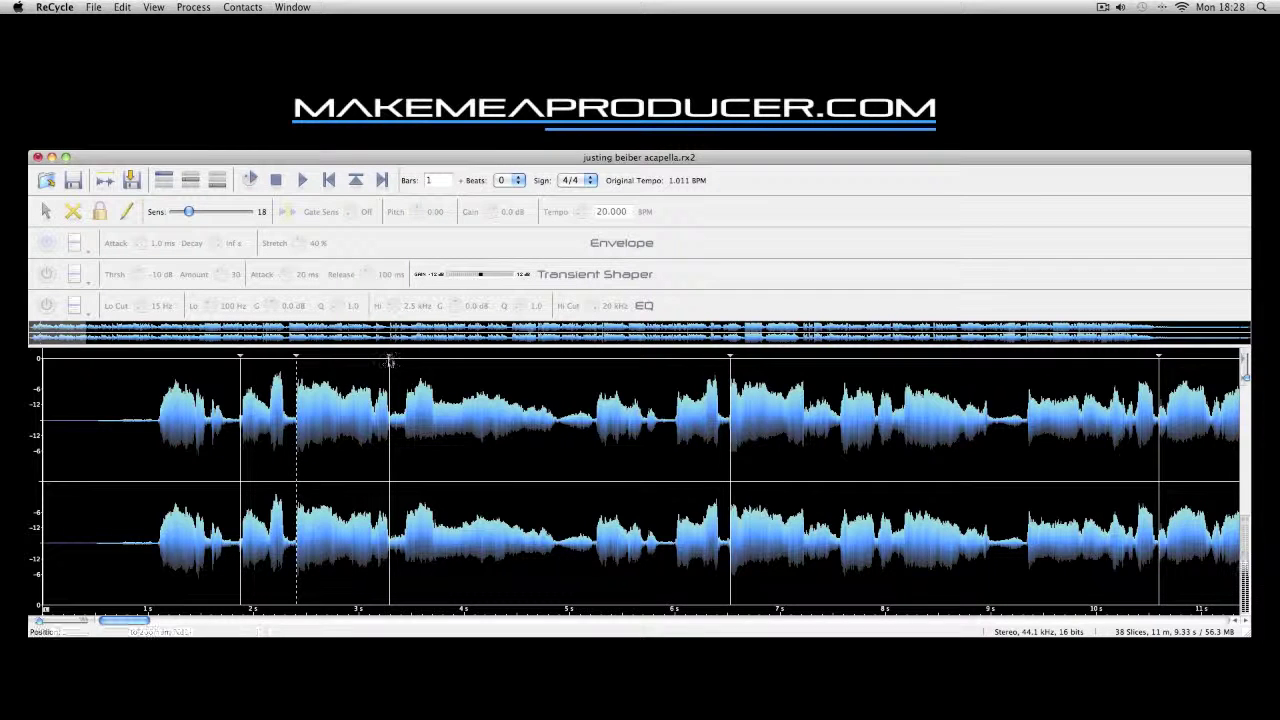
drag(390, 358, 398, 372)
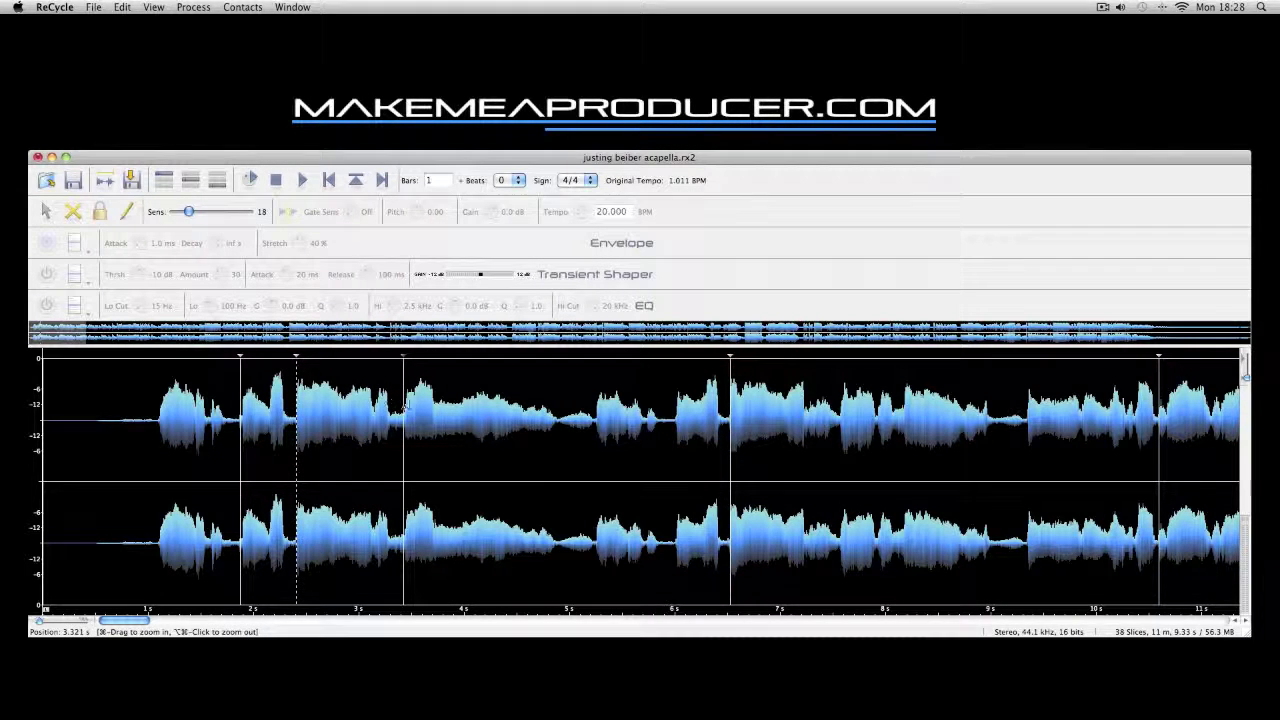
click(407, 406)
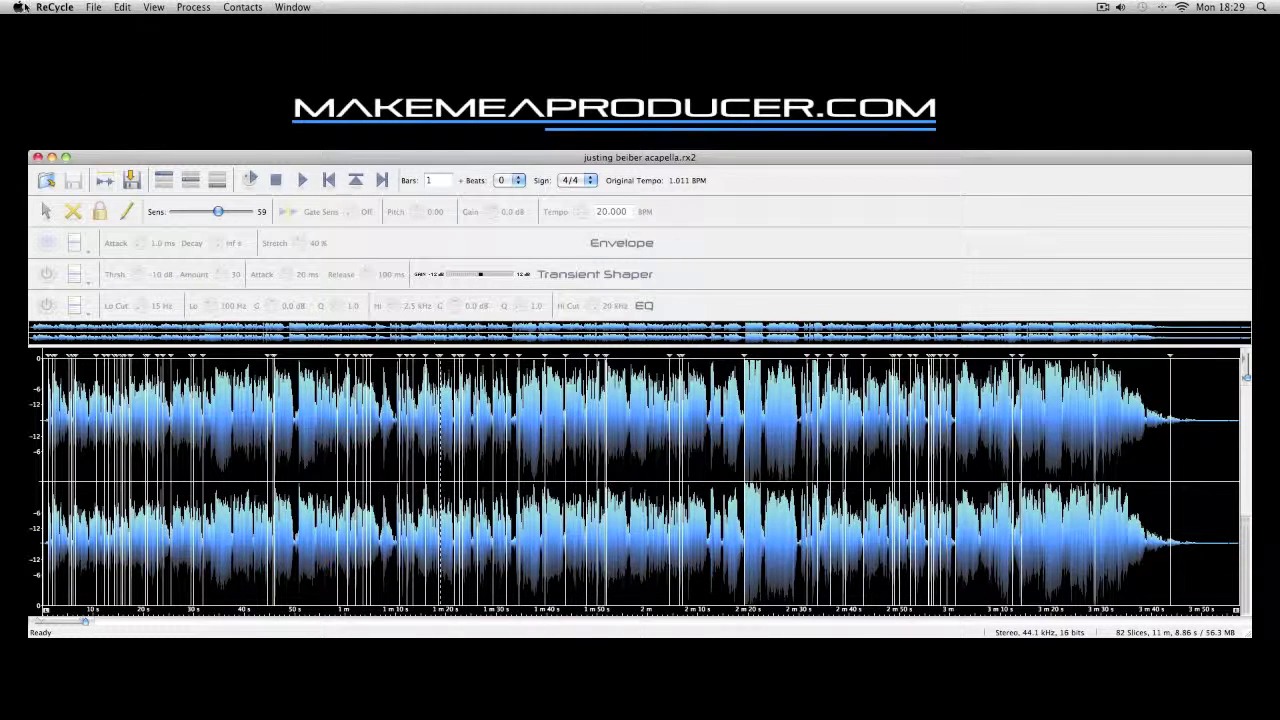
Check ReCycle's File menu save options, then close the menu without saving
click(94, 7)
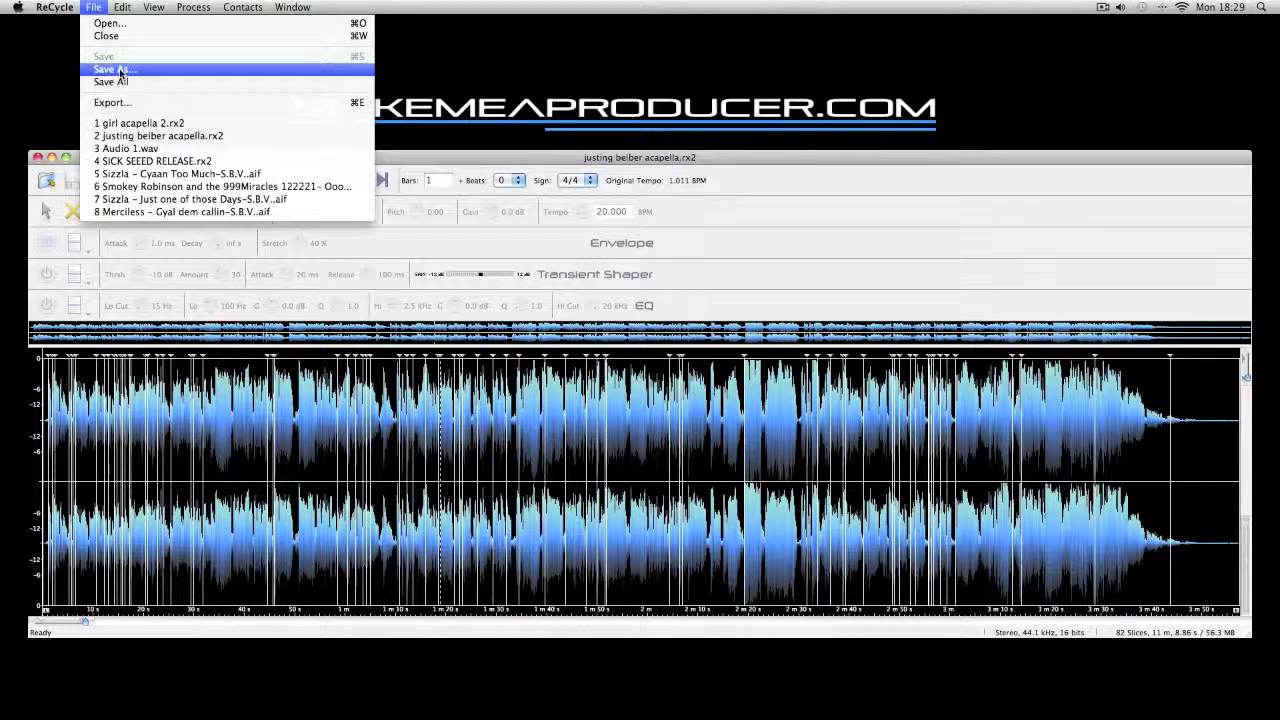
click(93, 7)
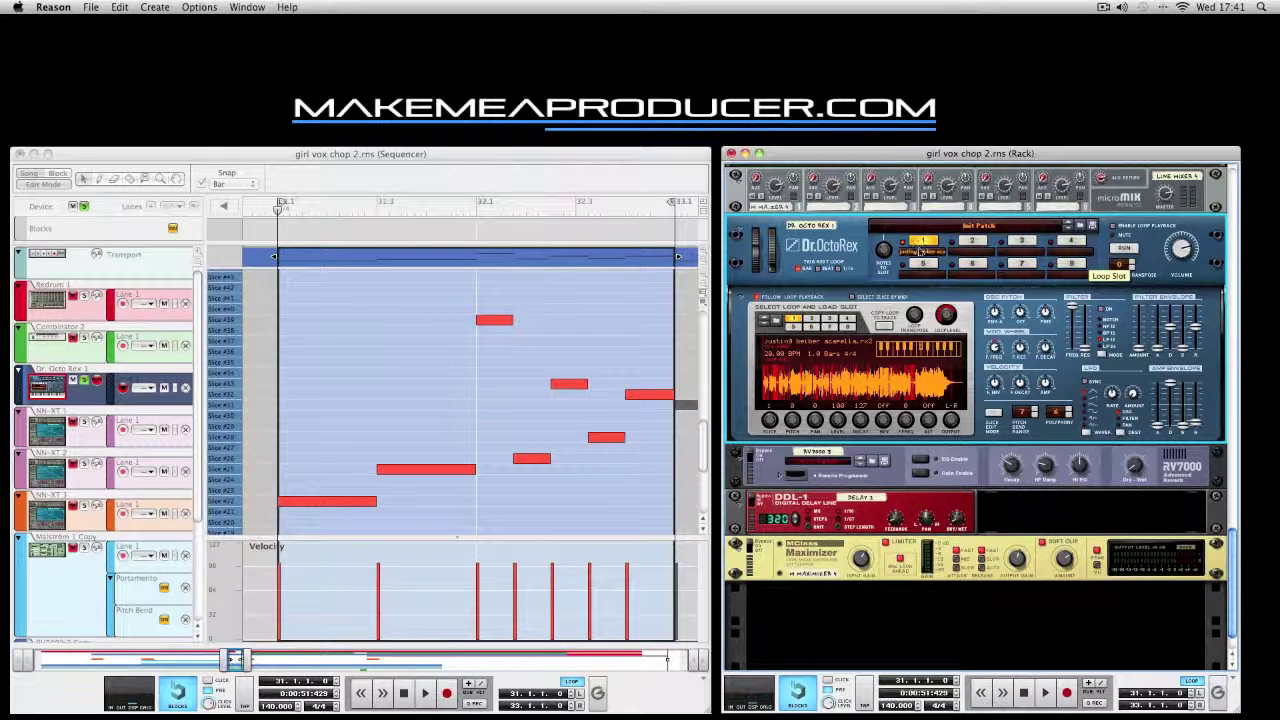
Pick justing beiber acapella.rx2 from the REX loop list for Dr. OctoRex's loop slot
click(918, 251)
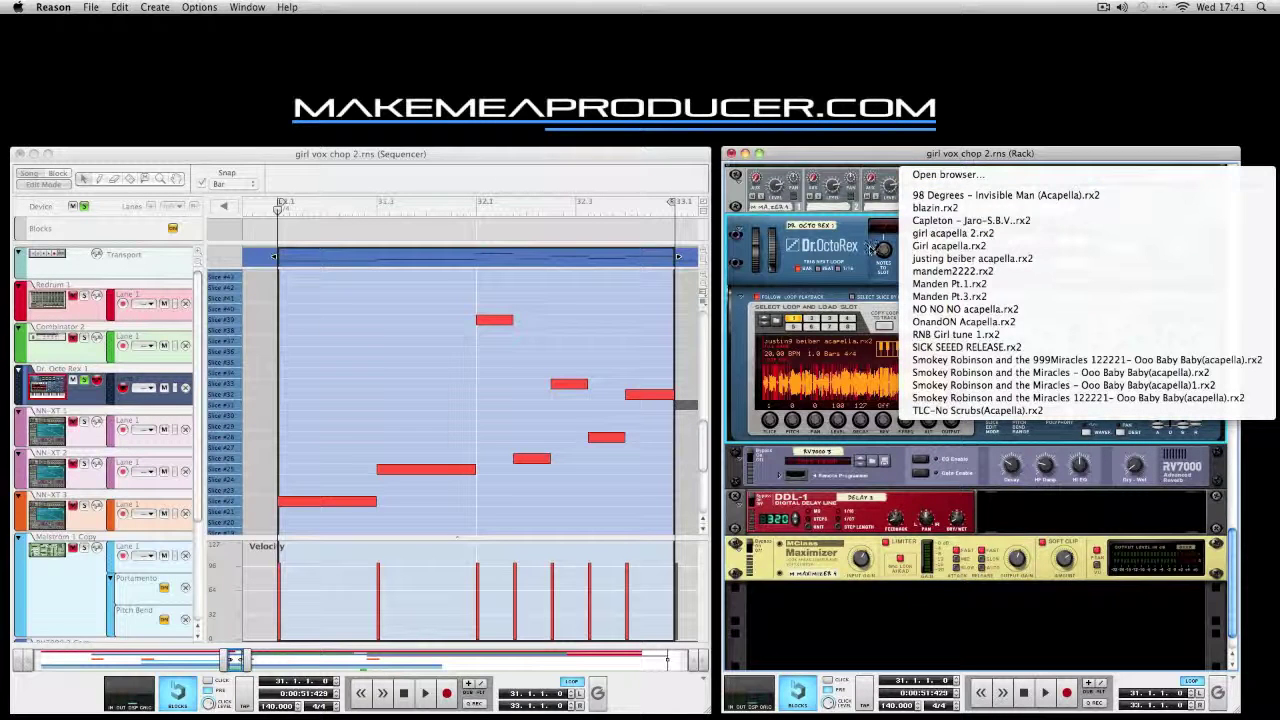
click(922, 259)
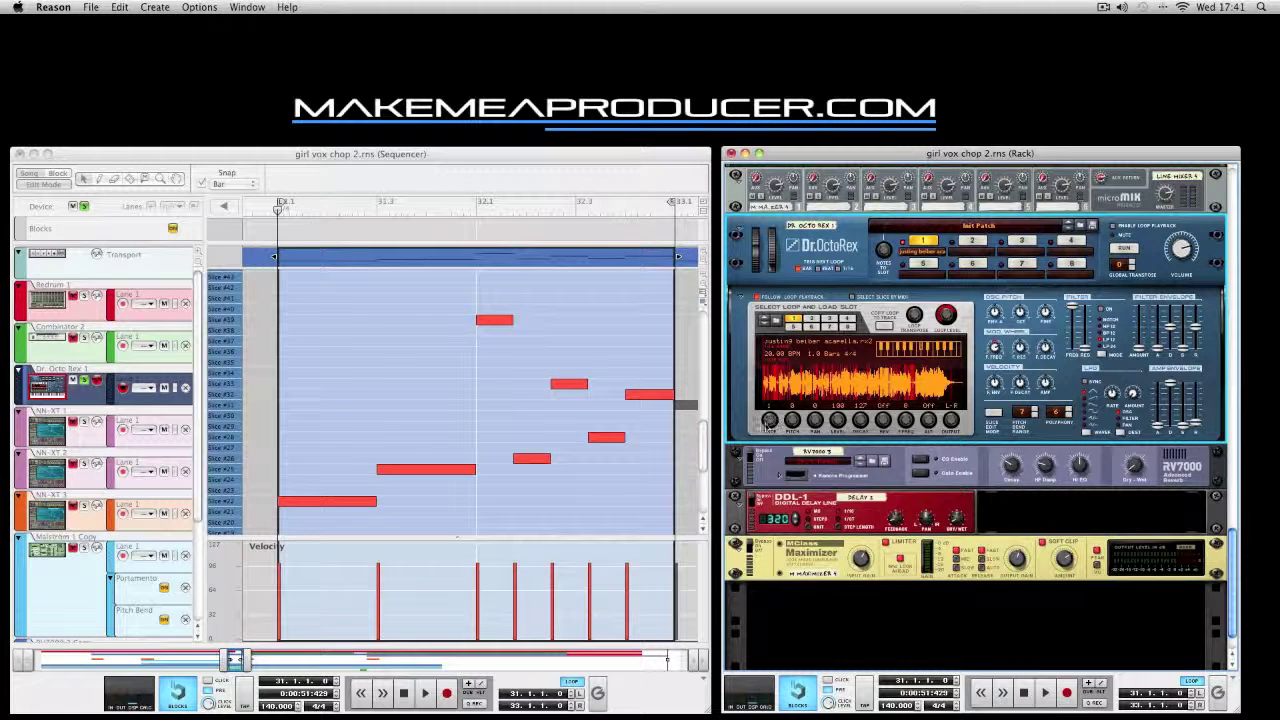
drag(770, 420, 770, 432)
drag(800, 430, 794, 429)
click(227, 494)
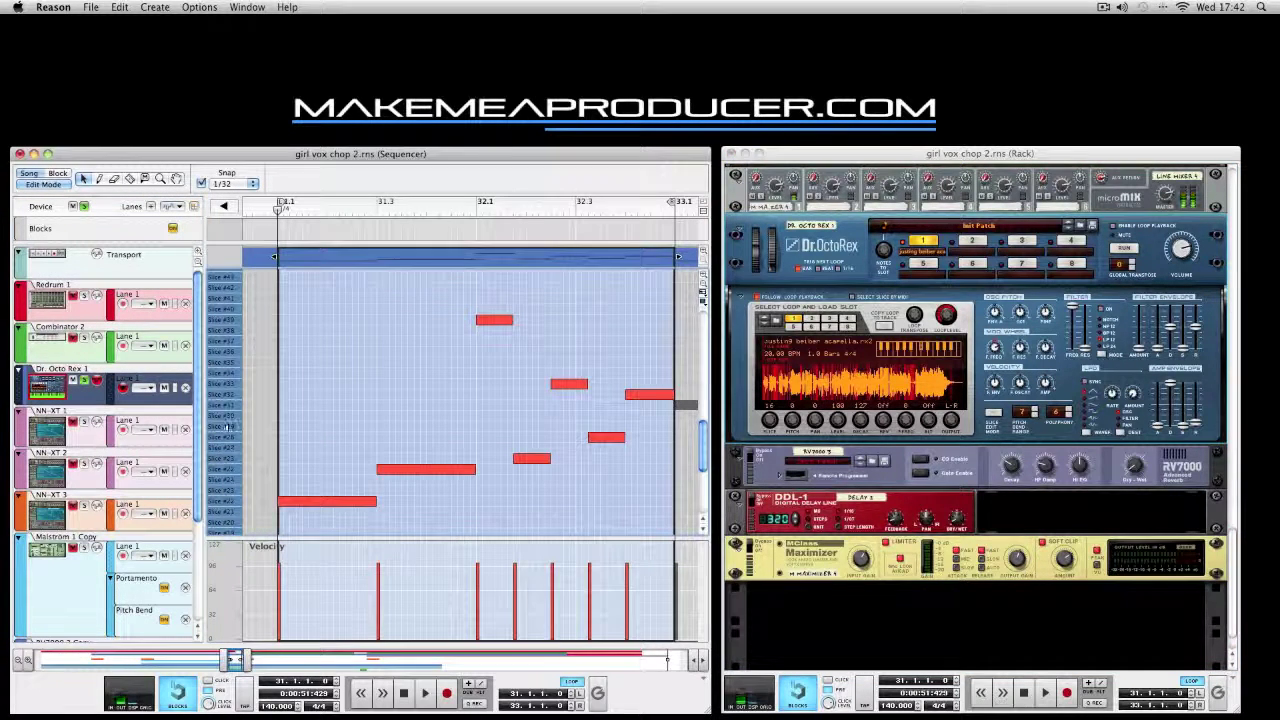
drag(225, 427, 232, 392)
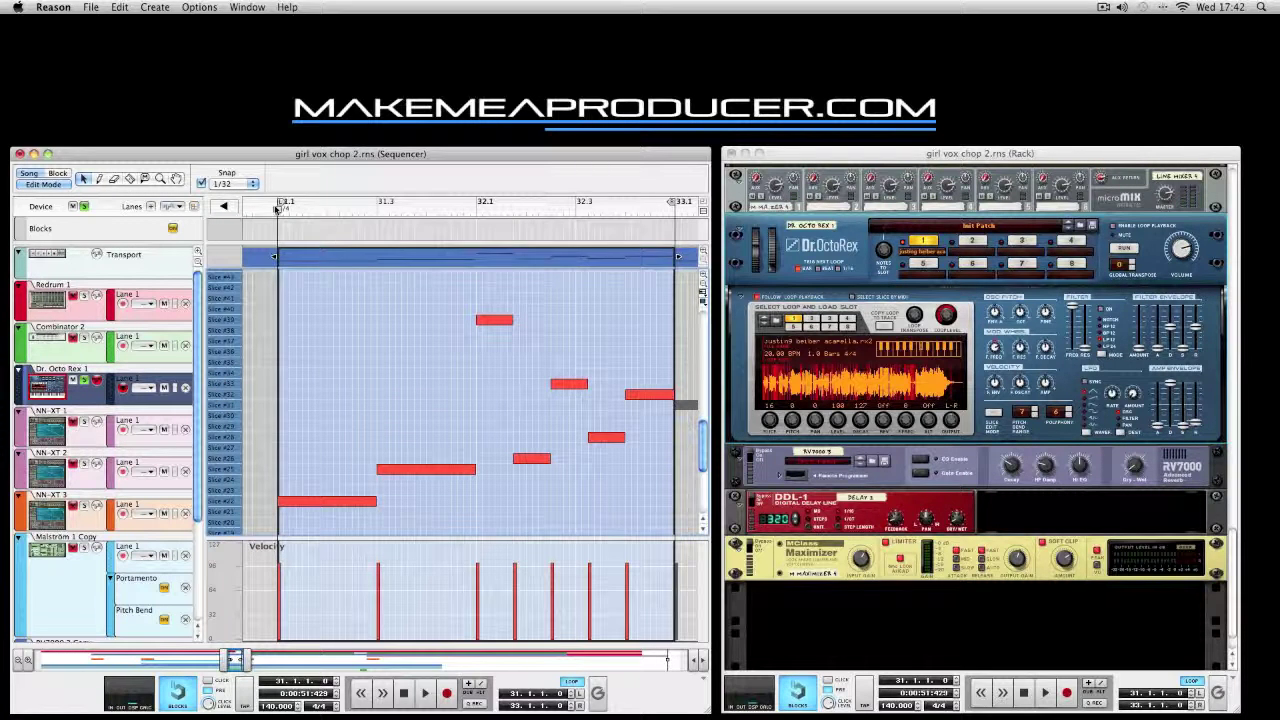
key(space)
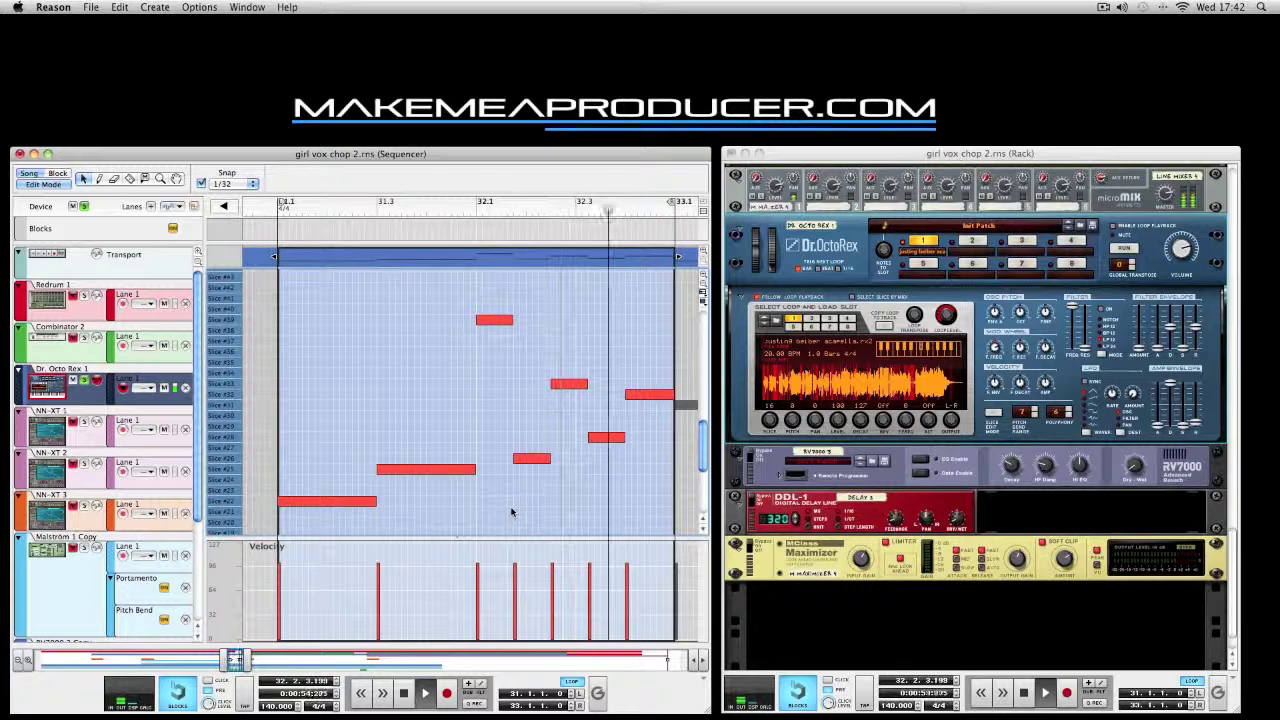
key(space)
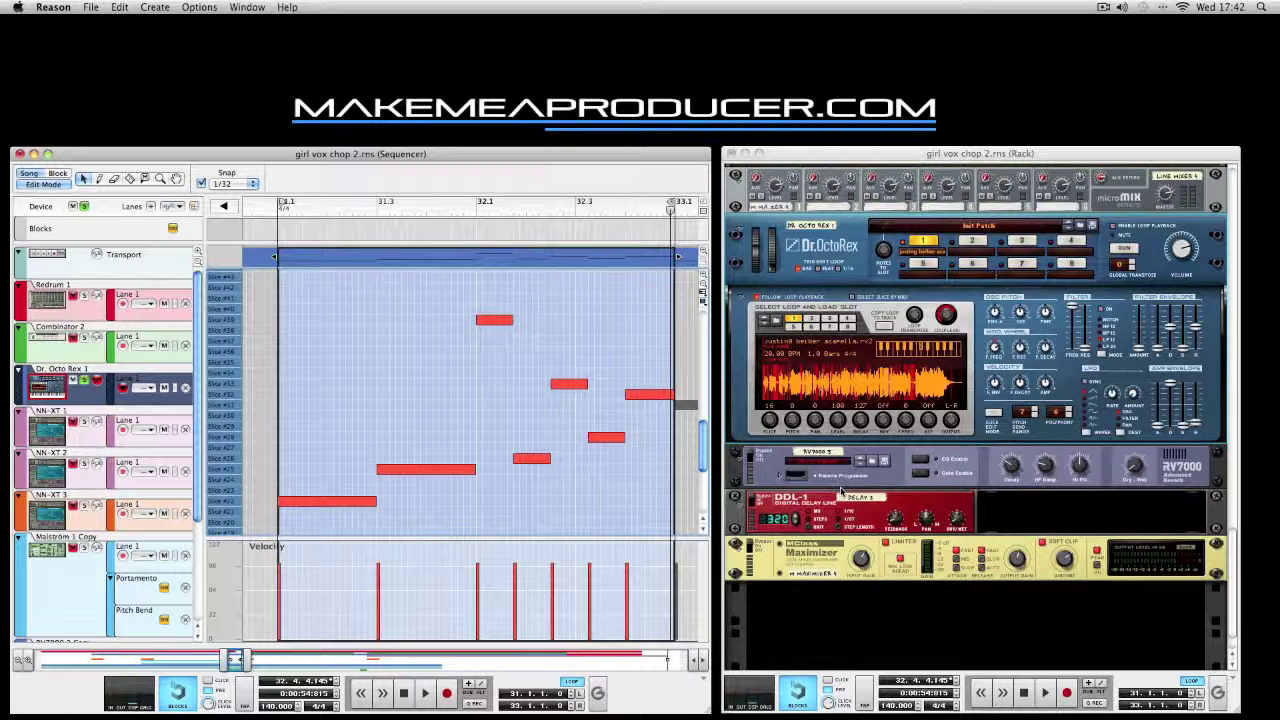
Select the RV7000 reverb, play the loop to hear it, then stop and rewind to bar 31
click(752, 456)
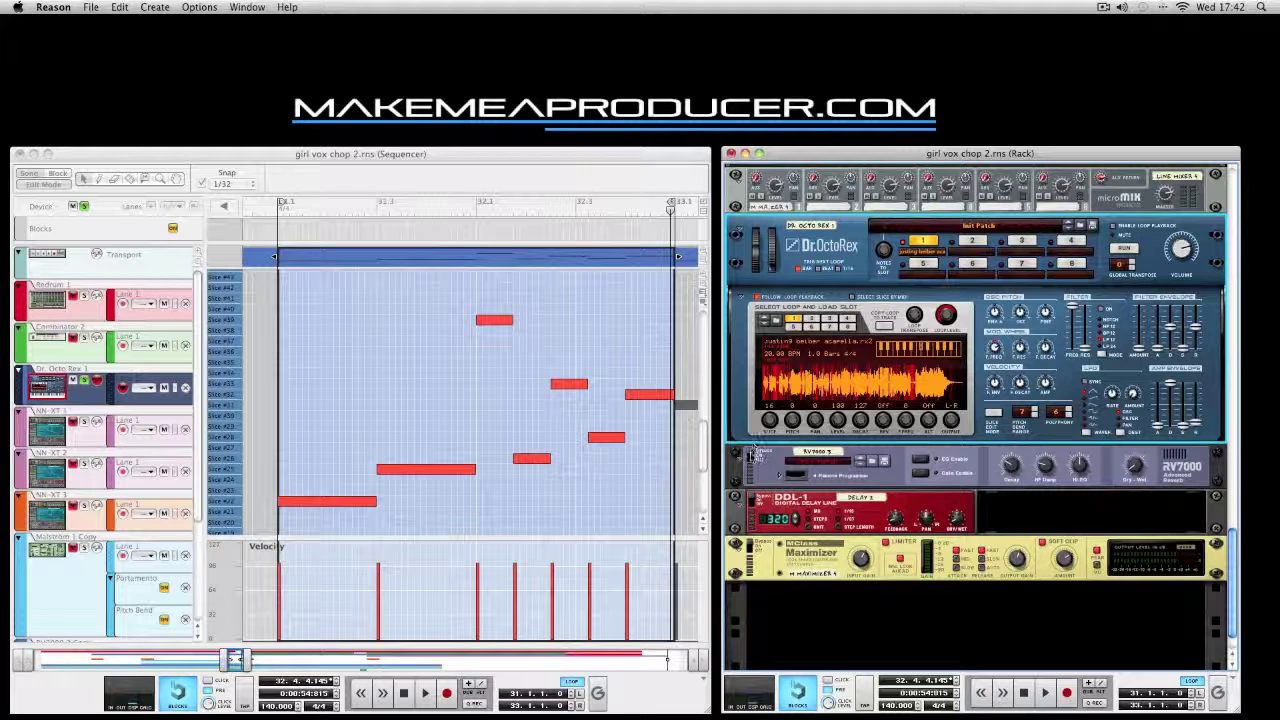
click(751, 468)
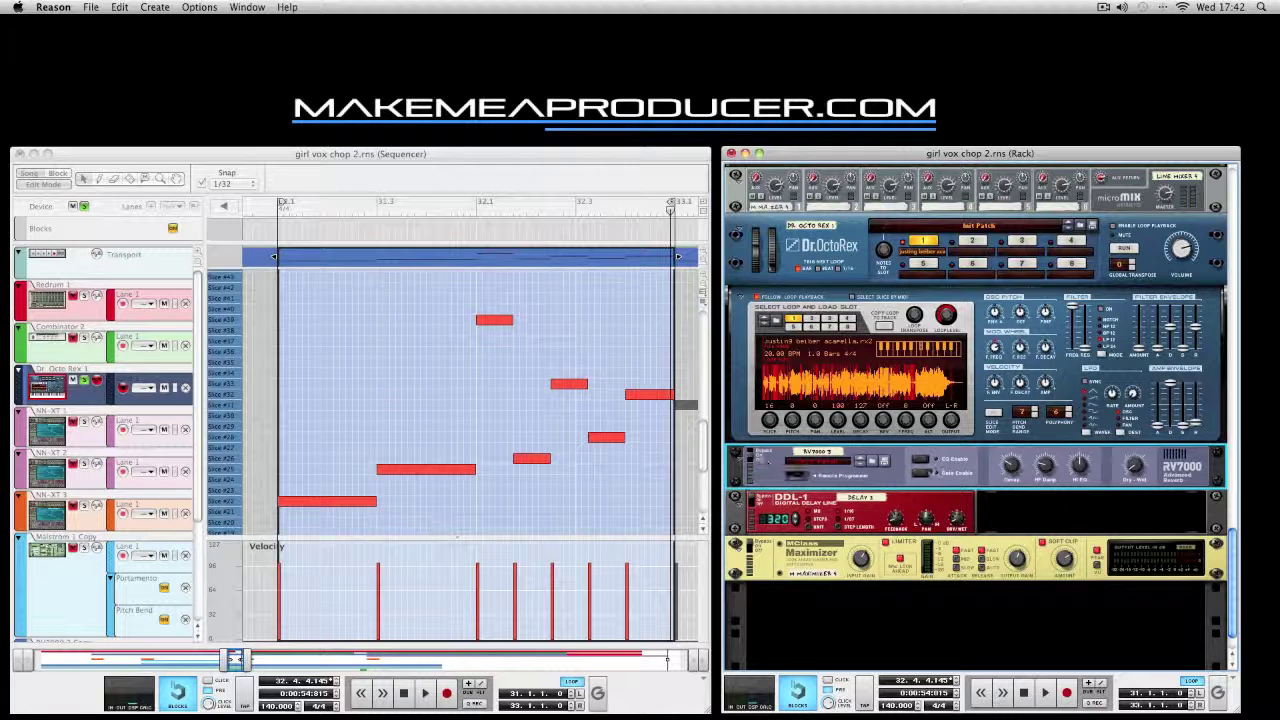
mouse_move(1136, 469)
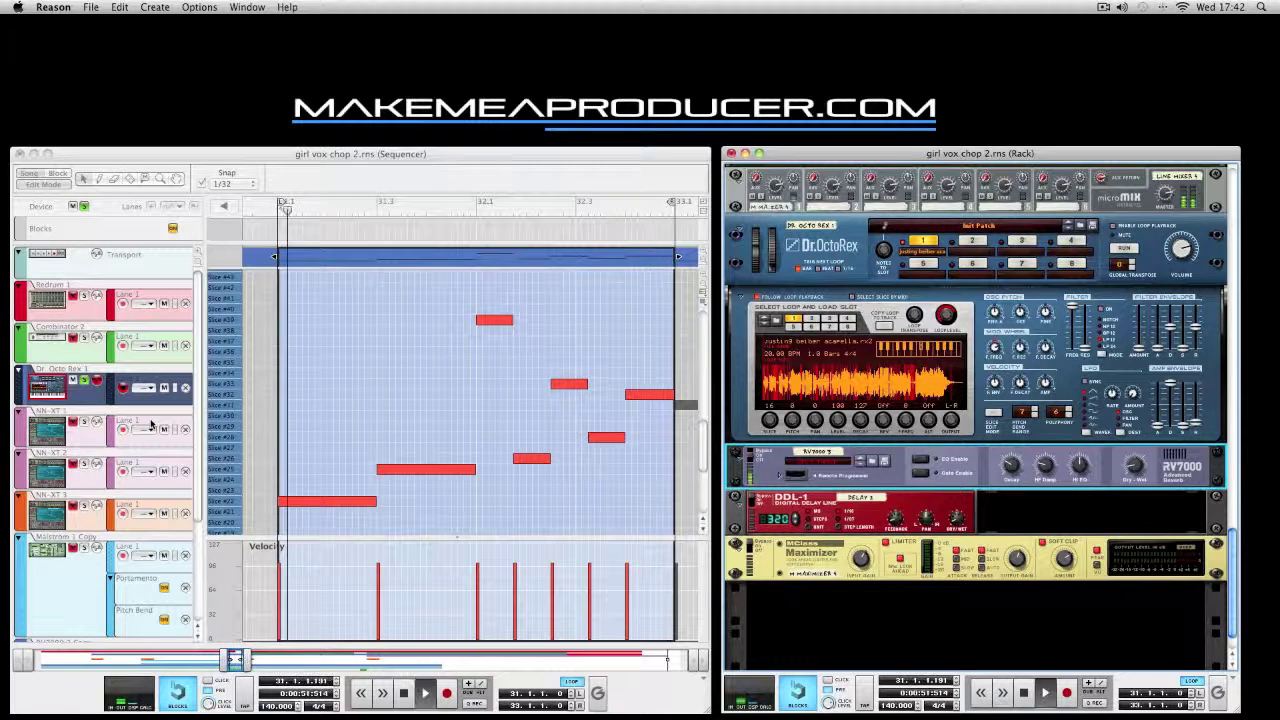
key(space)
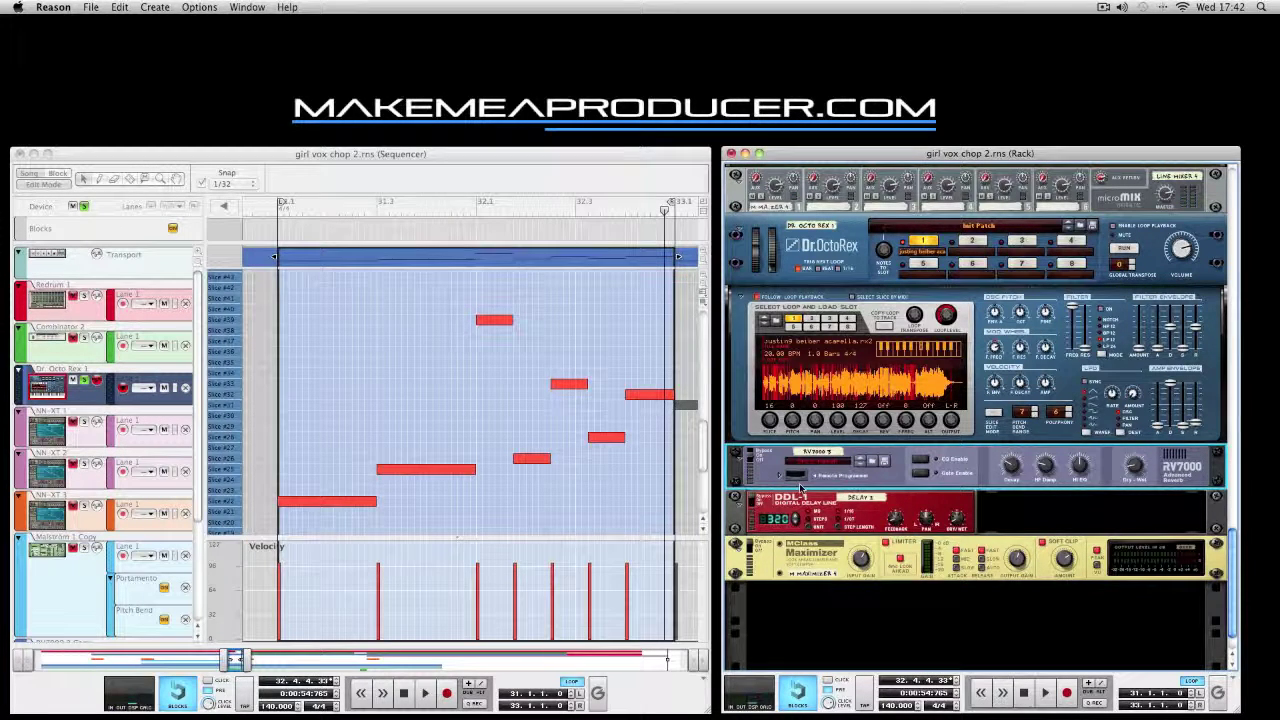
click(404, 697)
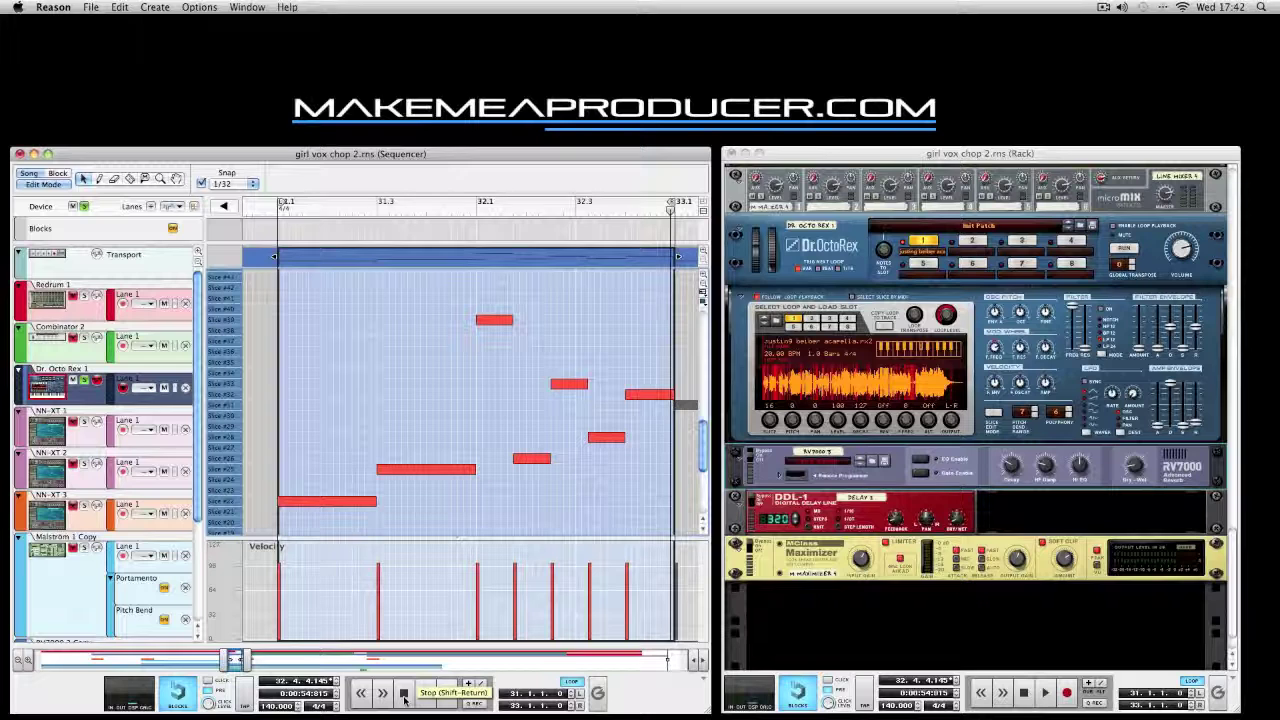
click(281, 218)
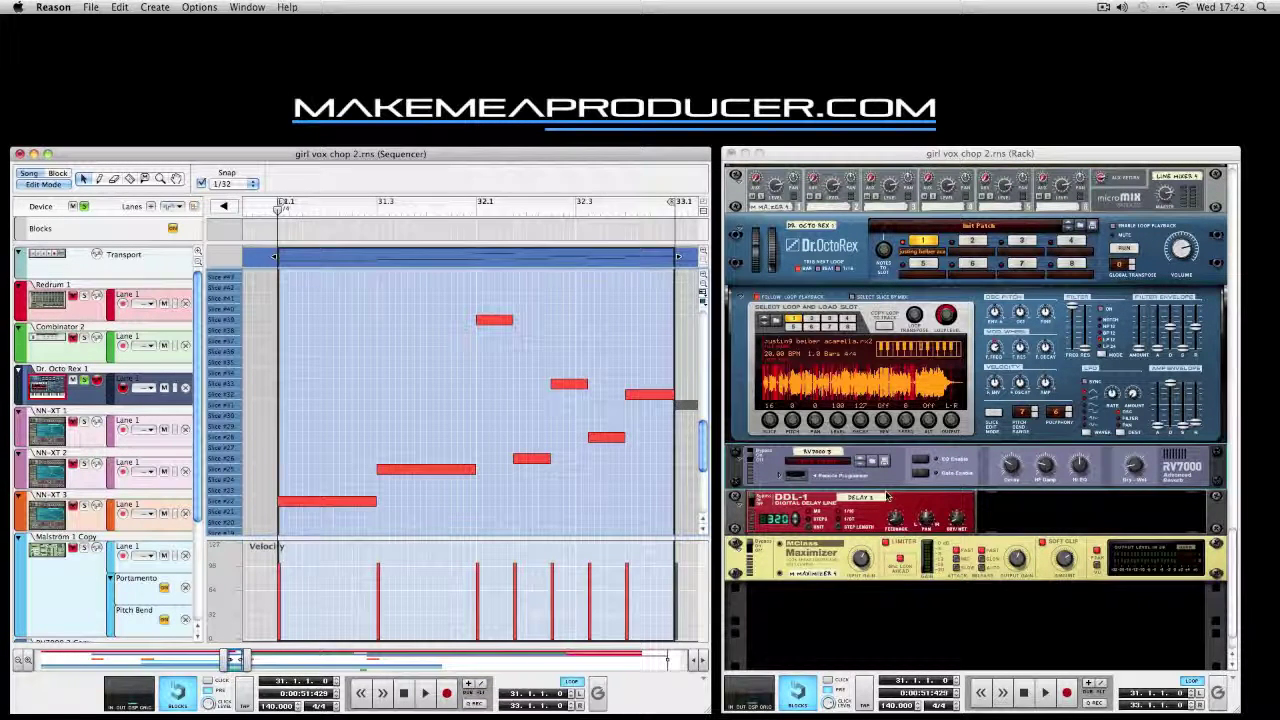
Select the DDL-1 Digital Delay Line in the rack and play the vocal loop through it
click(758, 502)
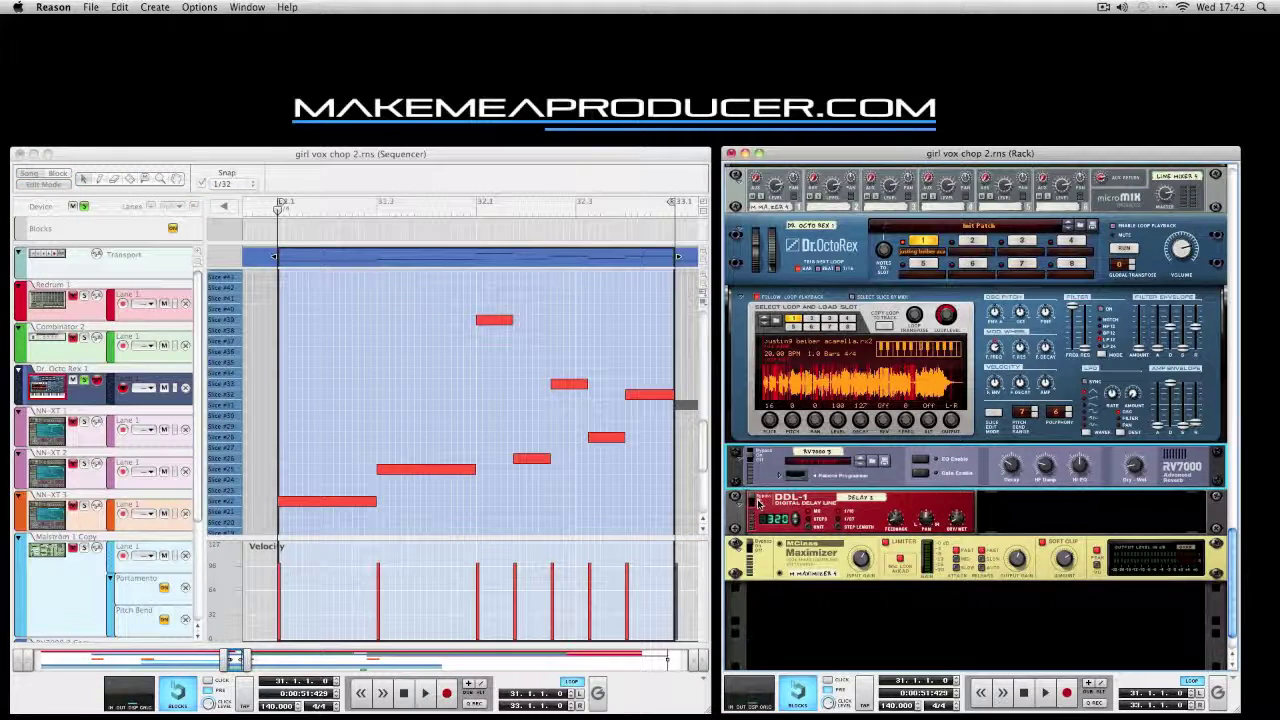
click(754, 500)
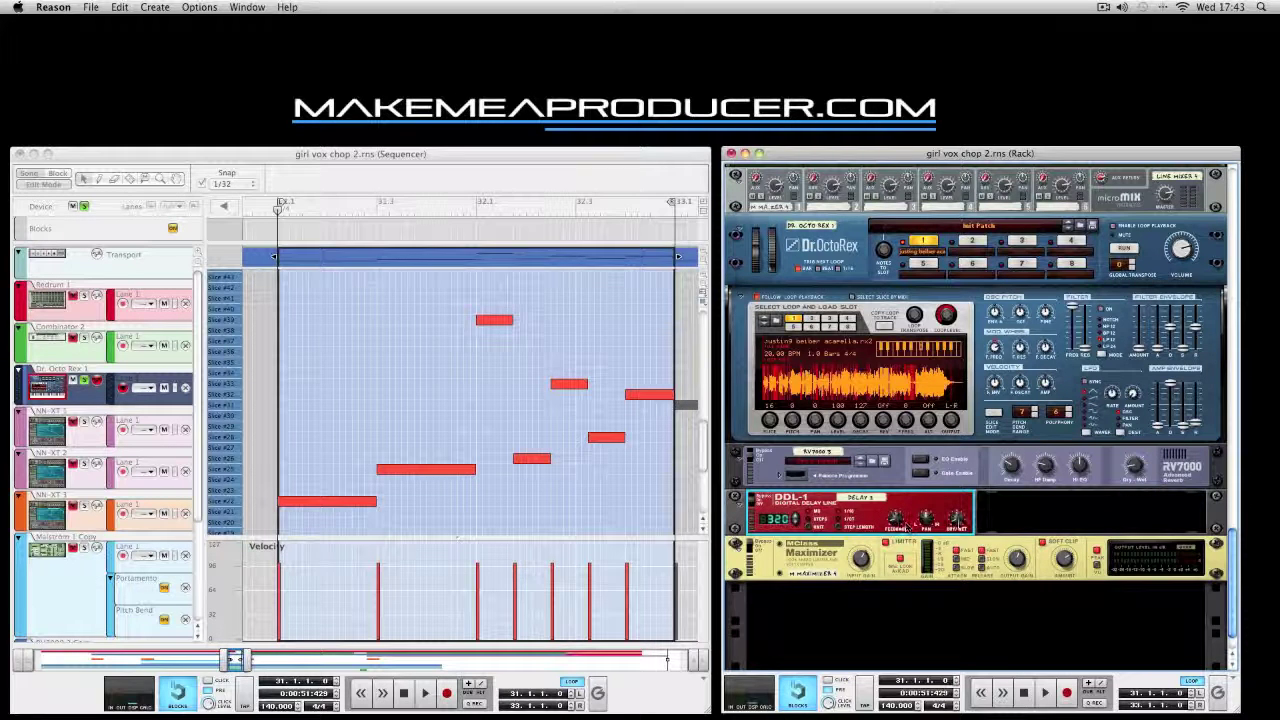
key(space)
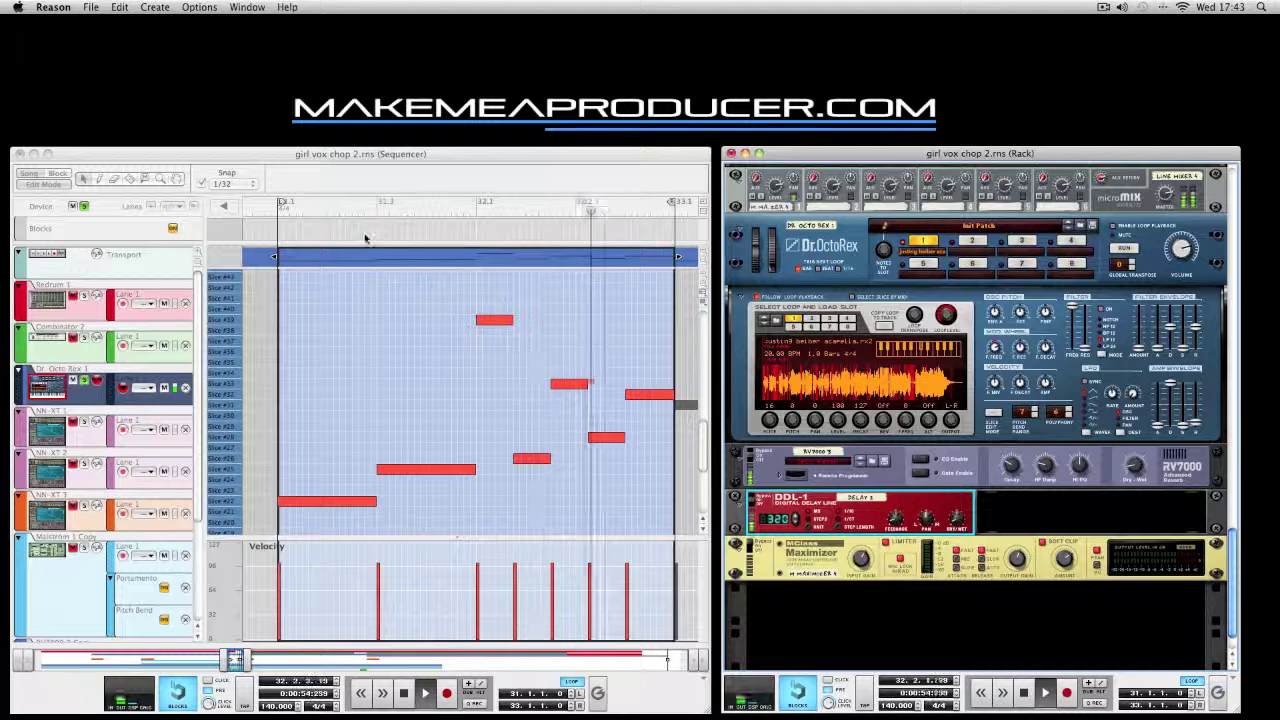
Play the loop through the selected Maximizer, then zoom the sequencer to show bars 31–40
click(749, 547)
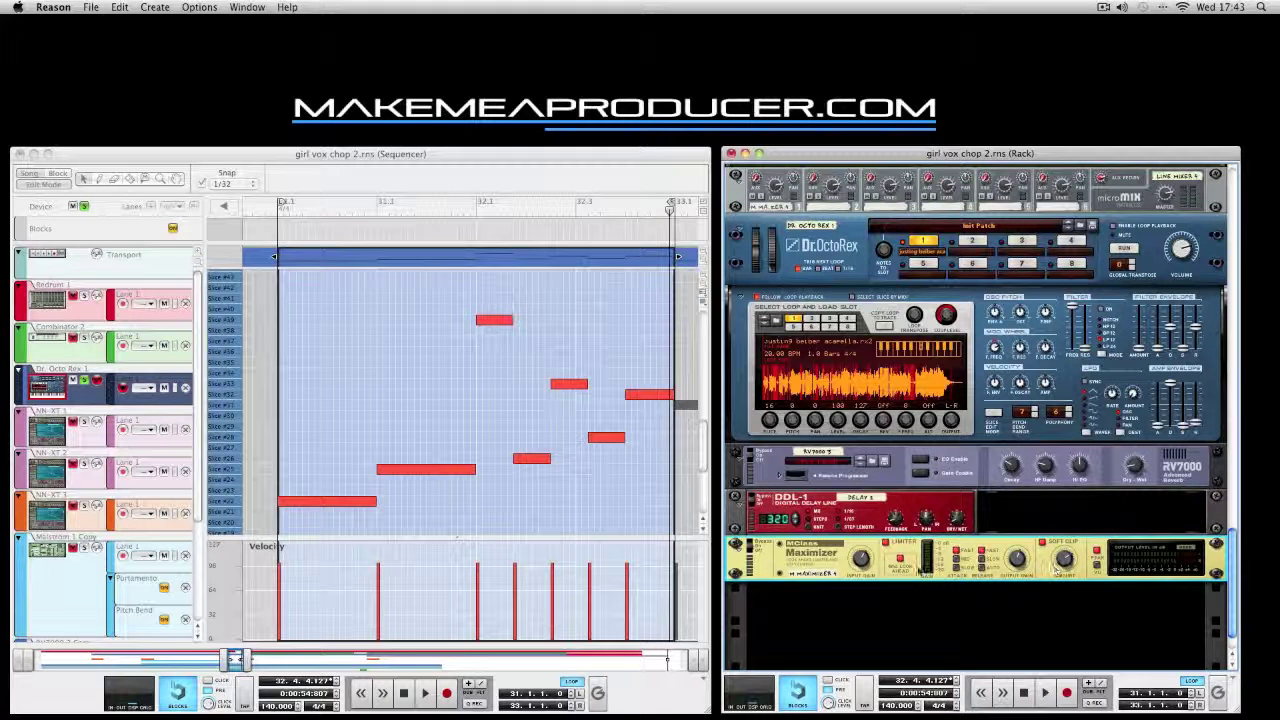
key(space)
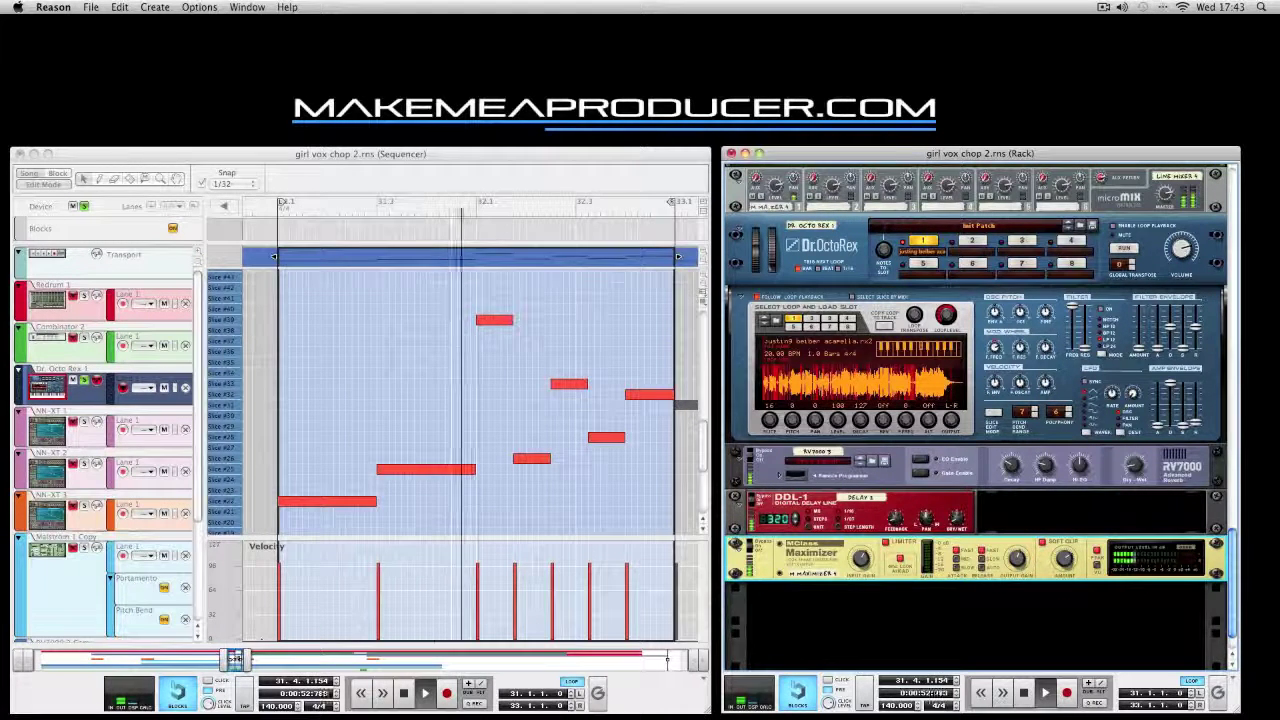
click(85, 381)
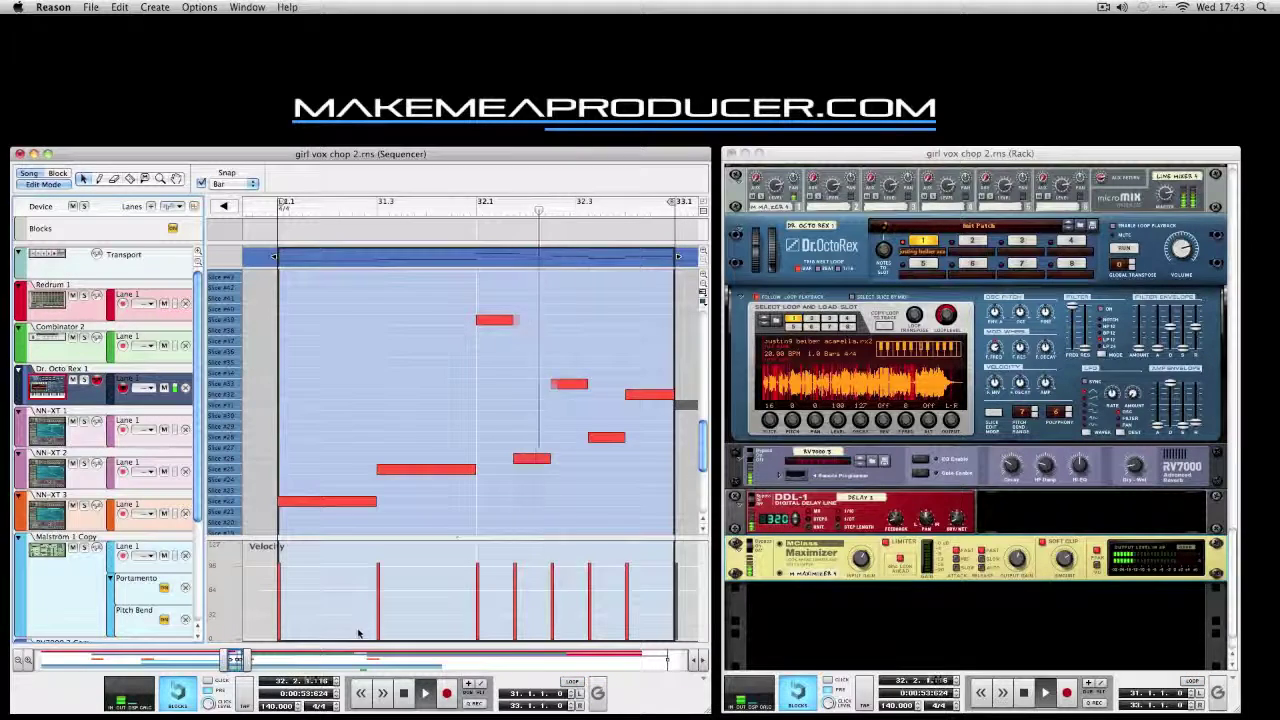
drag(246, 660, 294, 660)
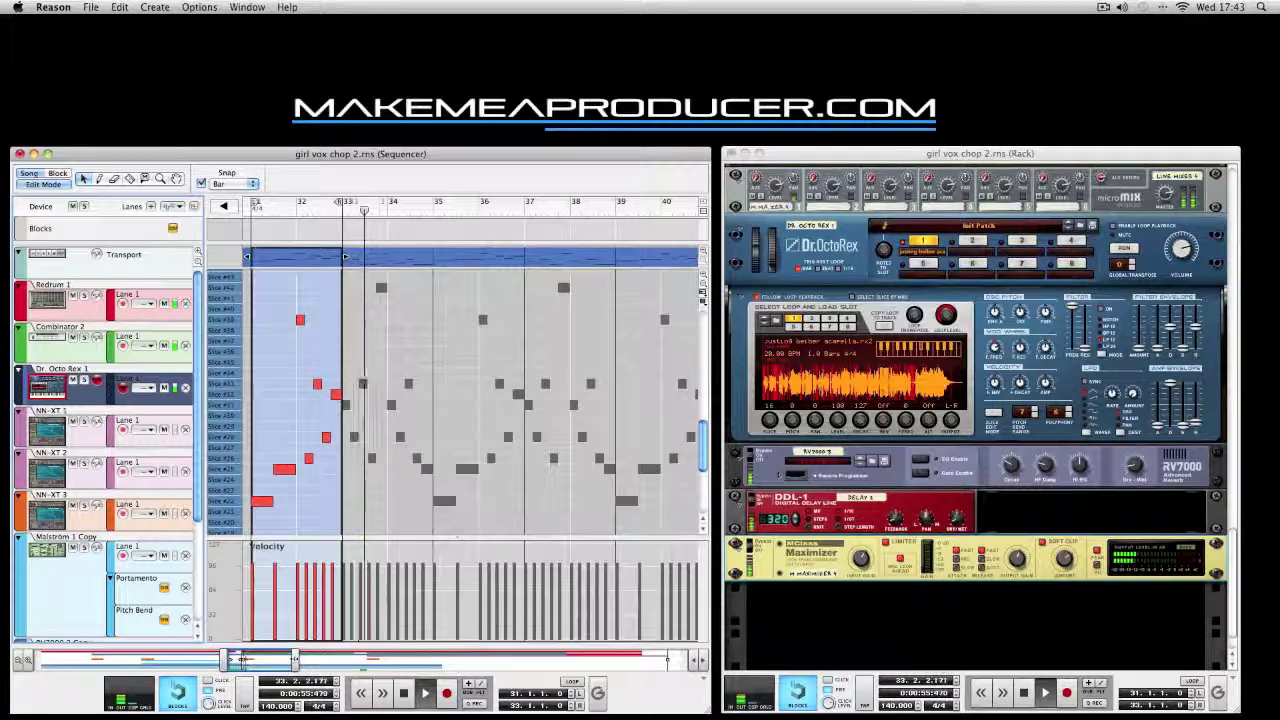